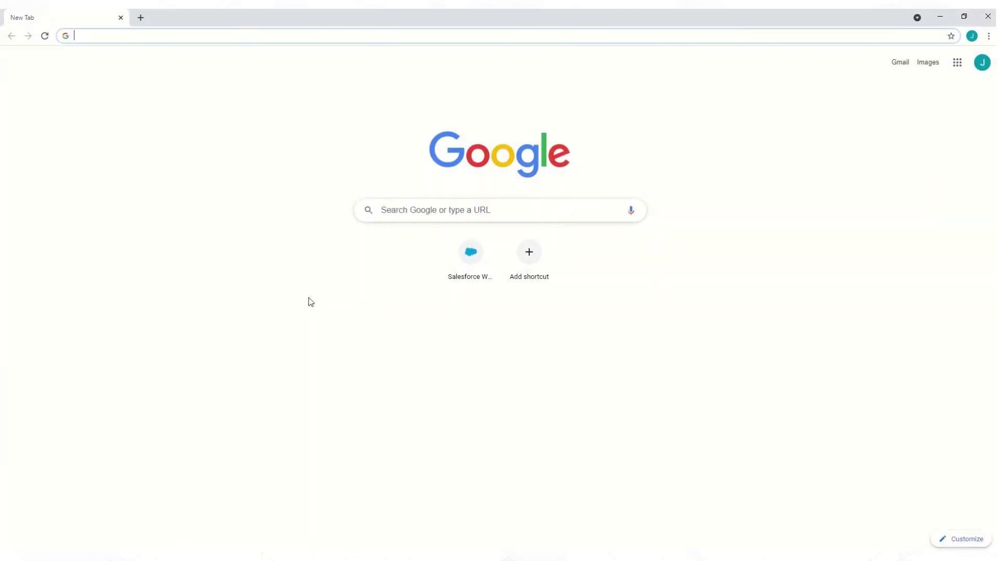
Bring up the Salesforce org Home page and reopen the minimized MiCC Softphone panel.
click(471, 252)
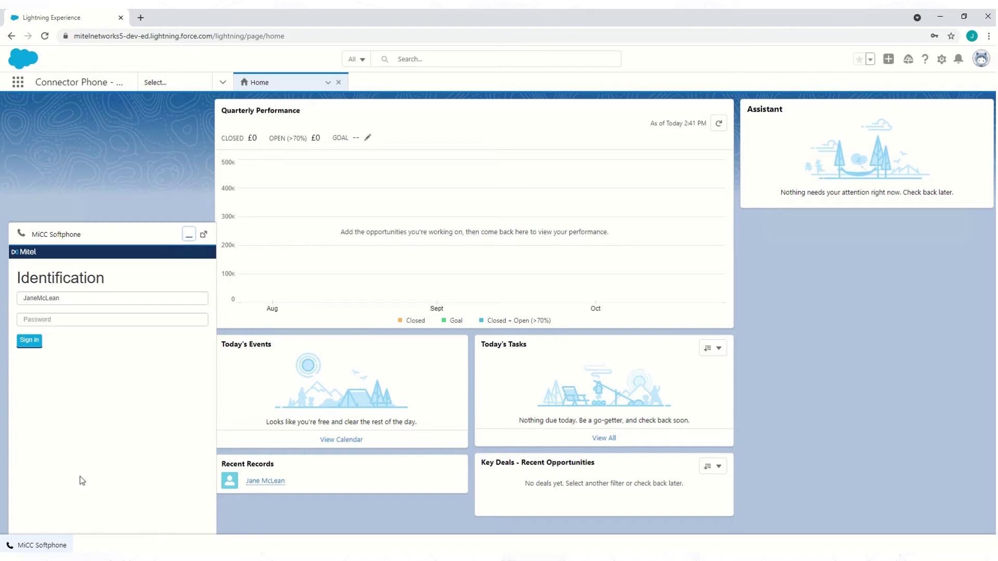
click(189, 235)
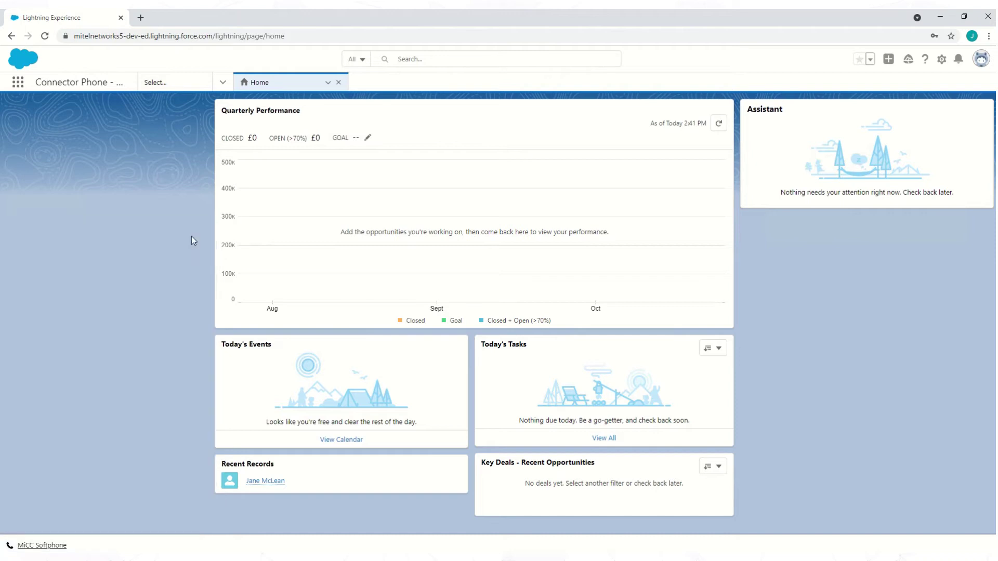
click(42, 545)
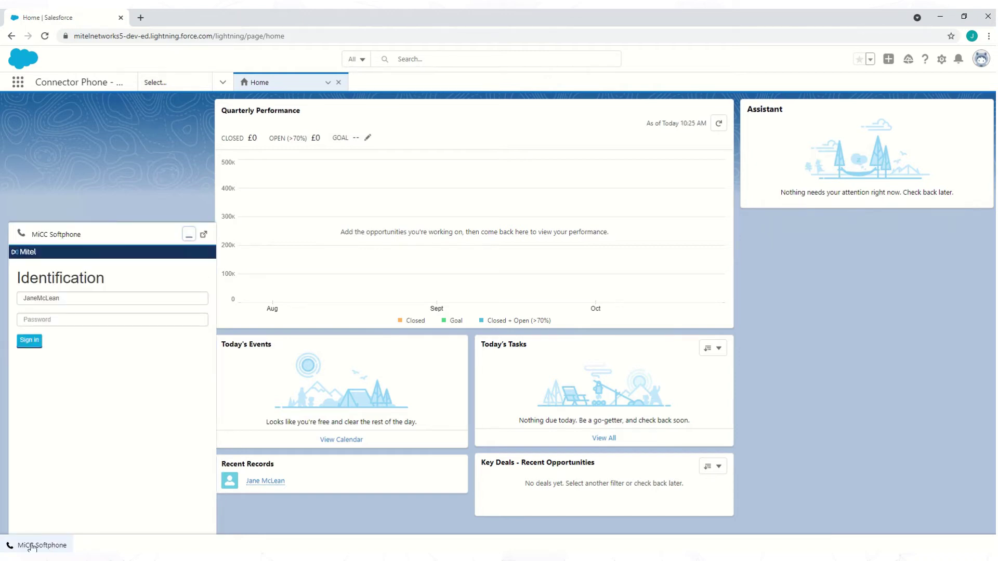
Pop the softphone into its own window, move it, dock it back and focus the password field.
click(203, 235)
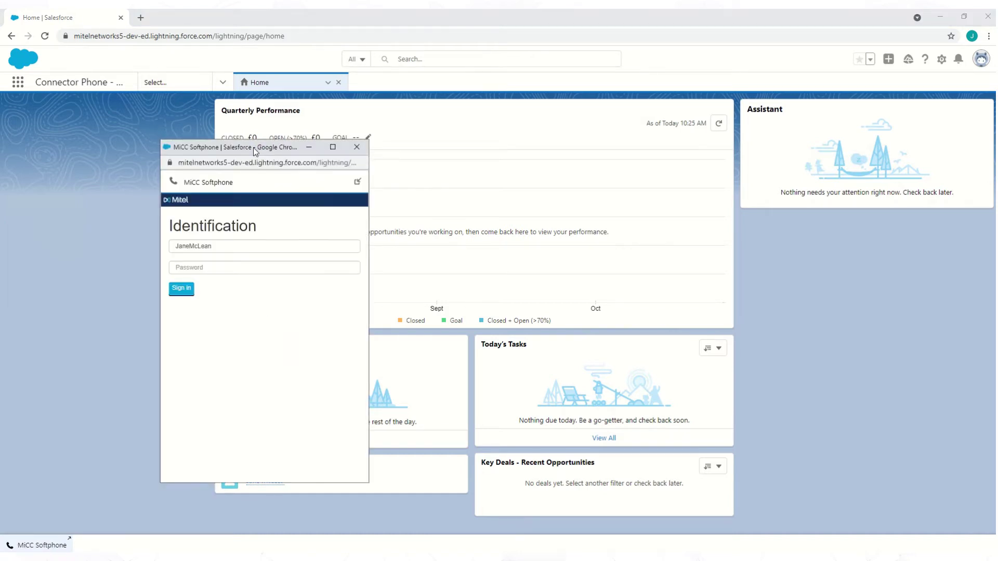
mouse_move(254, 151)
mouse_down()
mouse_move(310, 131)
mouse_move(509, 126)
mouse_up()
click(553, 162)
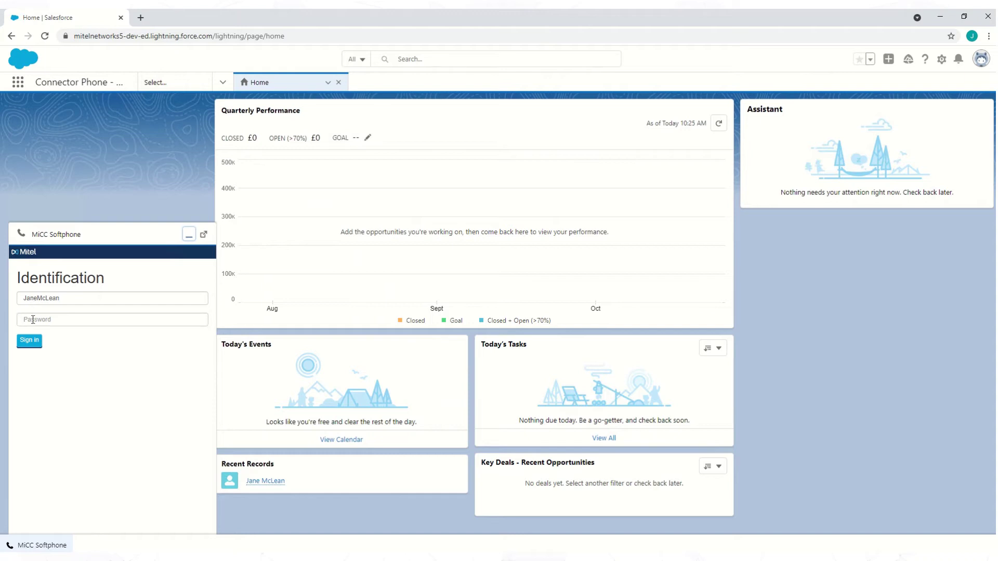
click(33, 319)
text(••••••••)
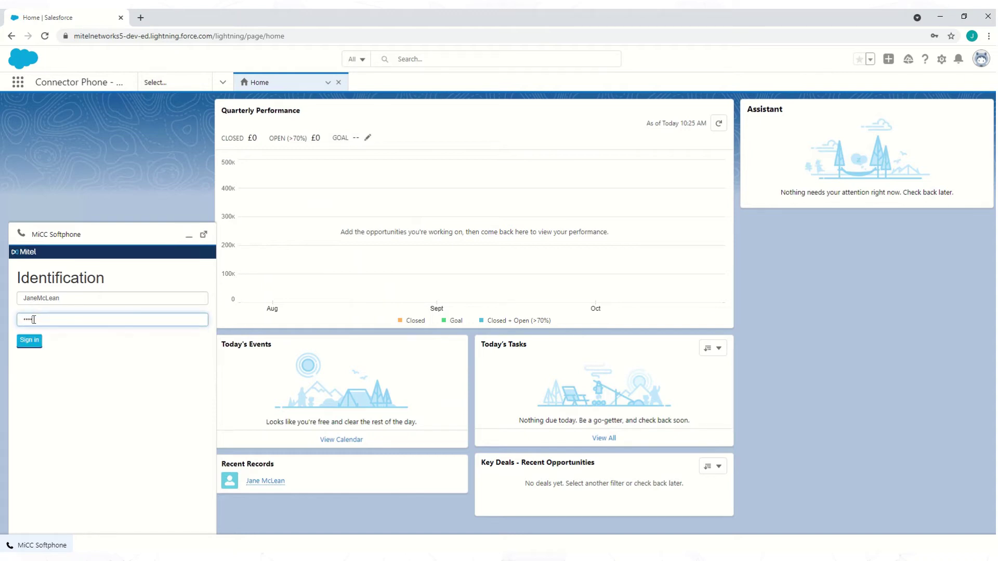
Submit the softphone sign-in and log into desk phone extension 8001 with its PIN.
key(Return)
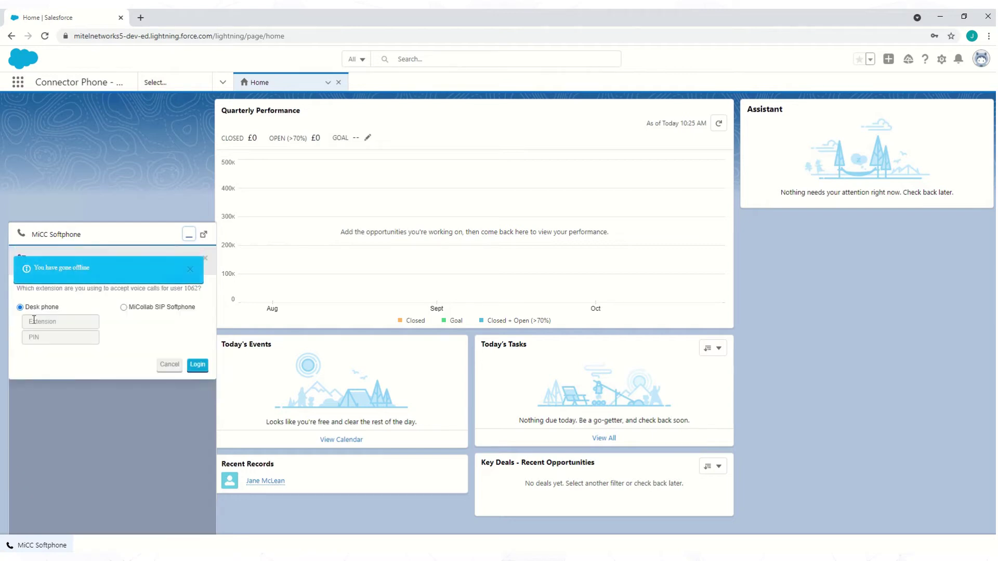
click(34, 320)
text(8001)
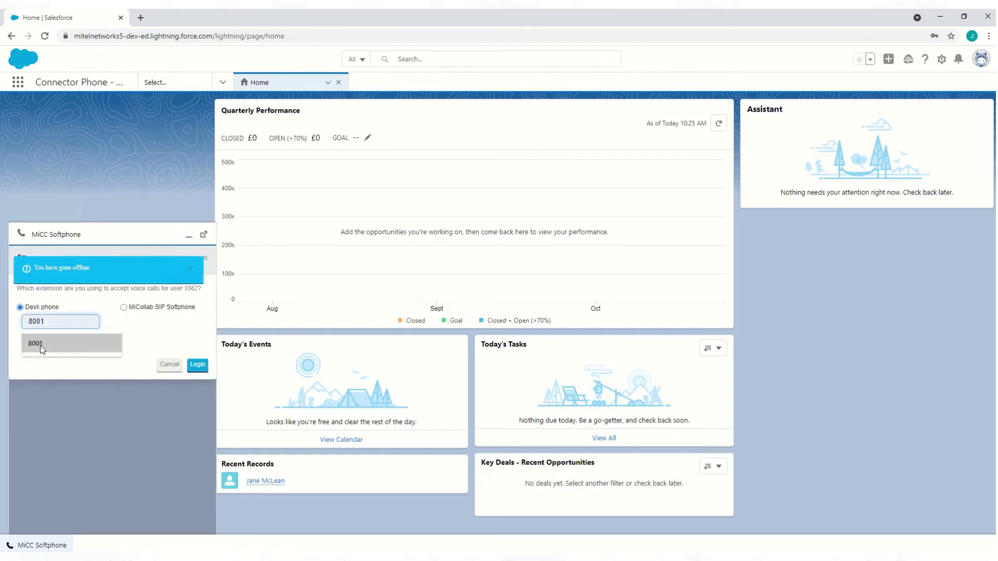
click(43, 342)
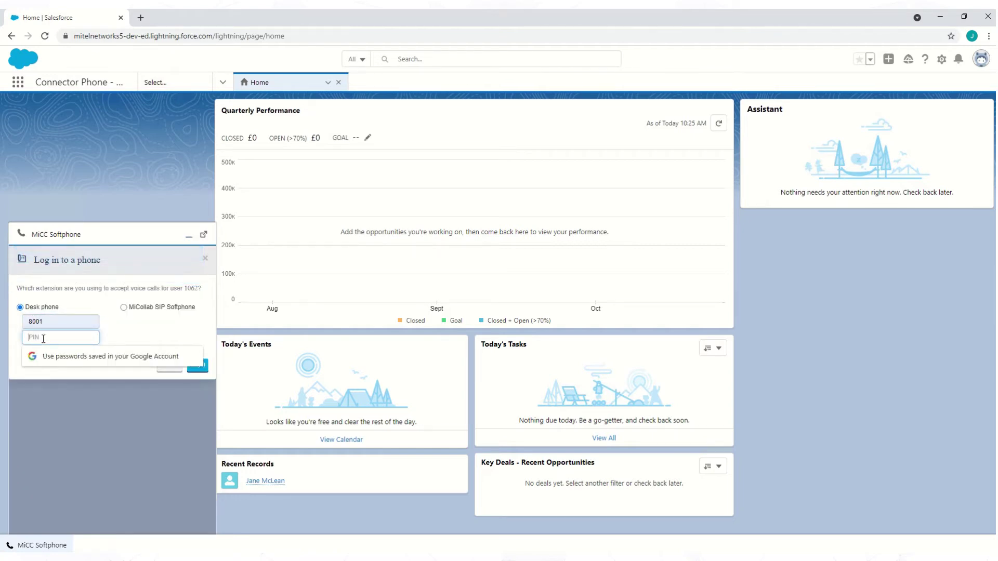
text(1)
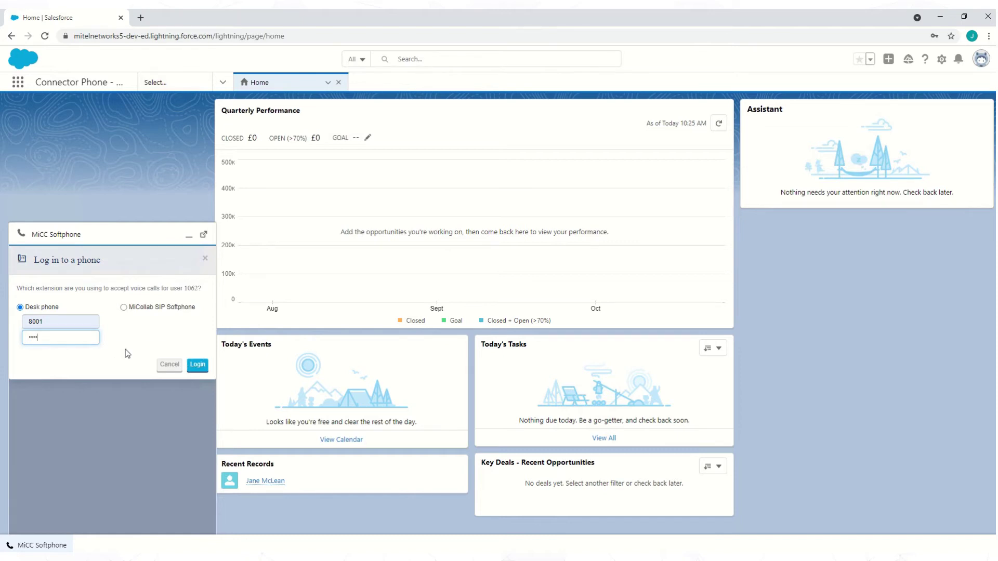
click(196, 364)
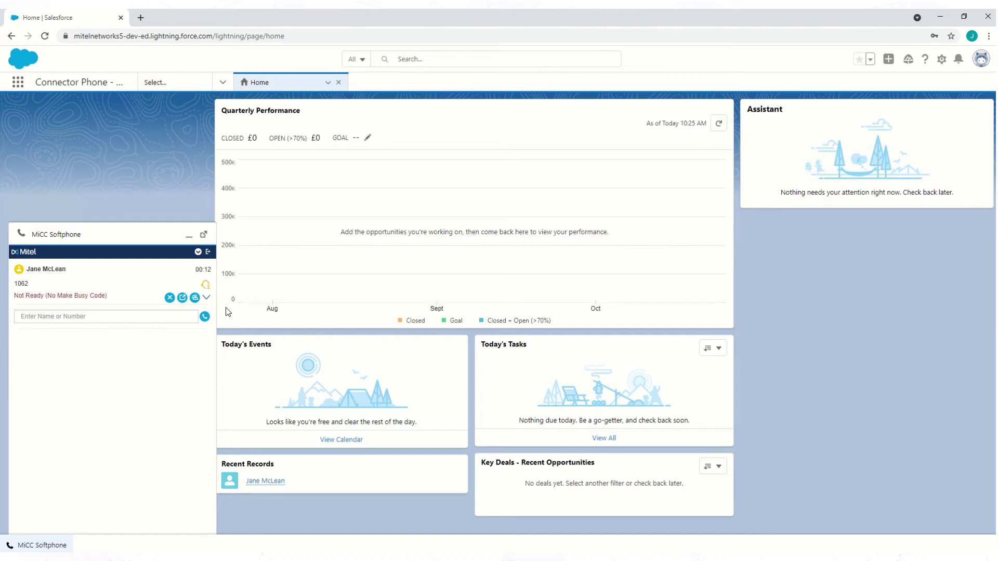
Clear No Make Busy to go Ready, set status to Break, then clear Break back to Ready.
click(171, 298)
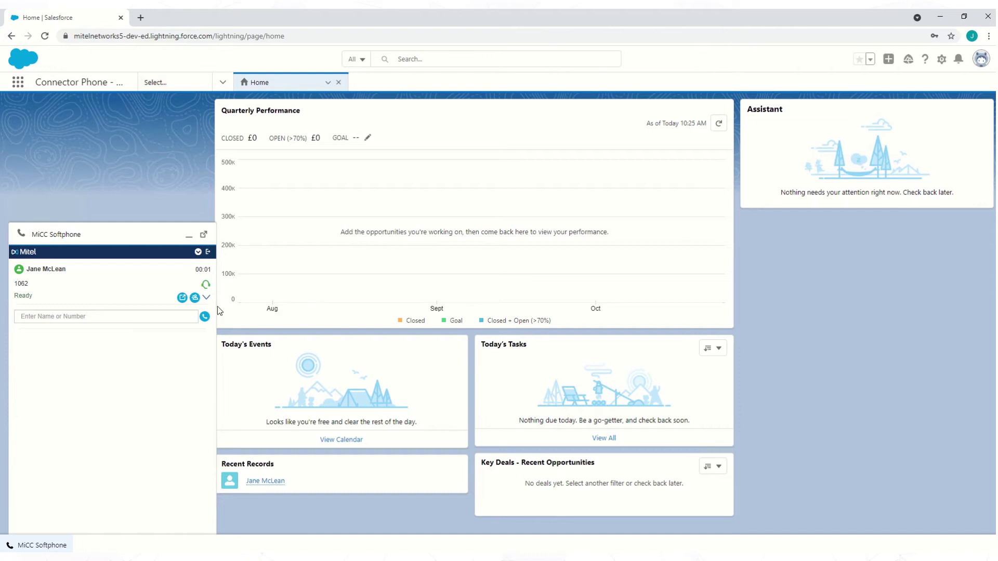
click(206, 298)
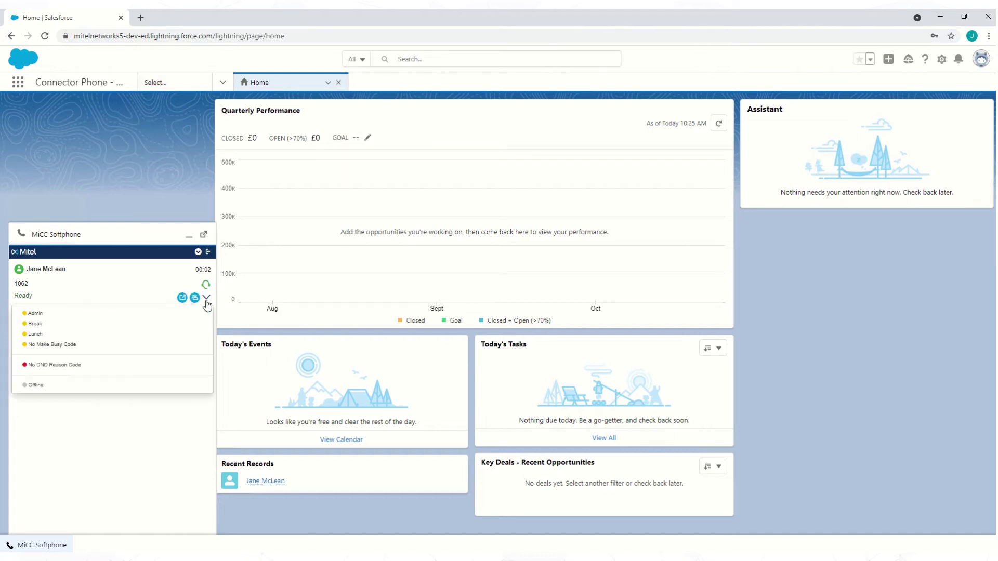
click(180, 320)
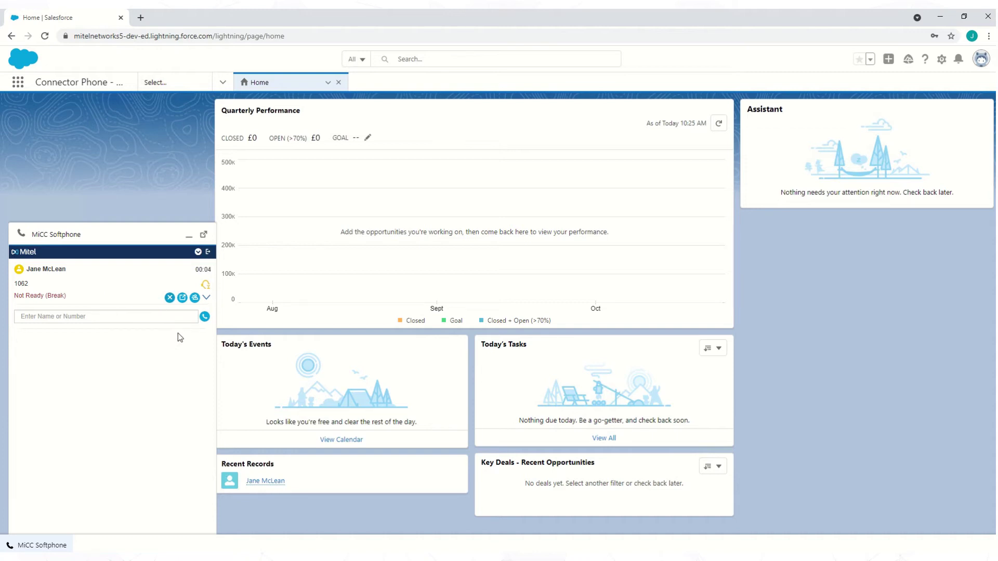
click(169, 297)
Leave the Helpdesk agent group and rejoin it through Agent Group Presence updates.
click(195, 298)
click(194, 341)
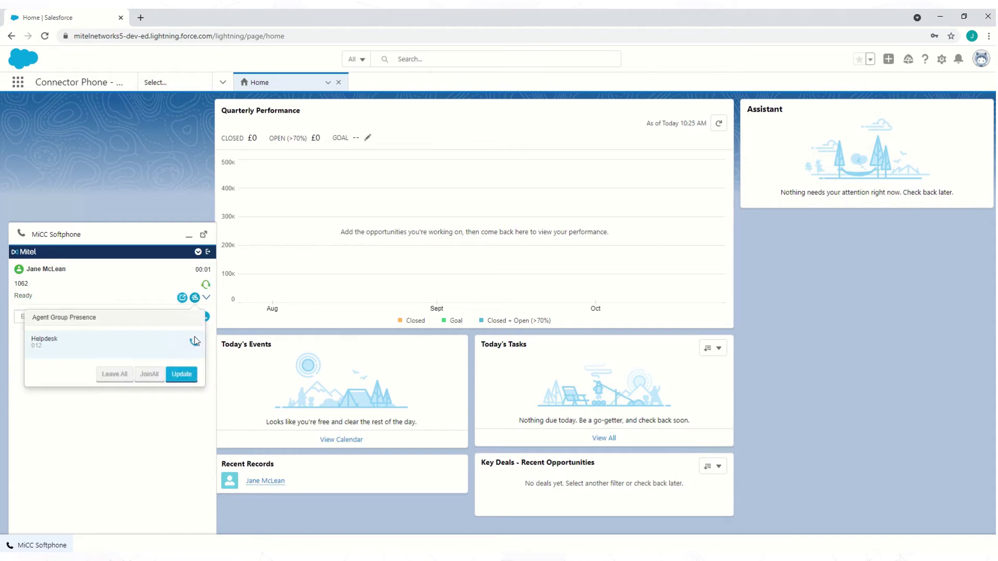
click(181, 375)
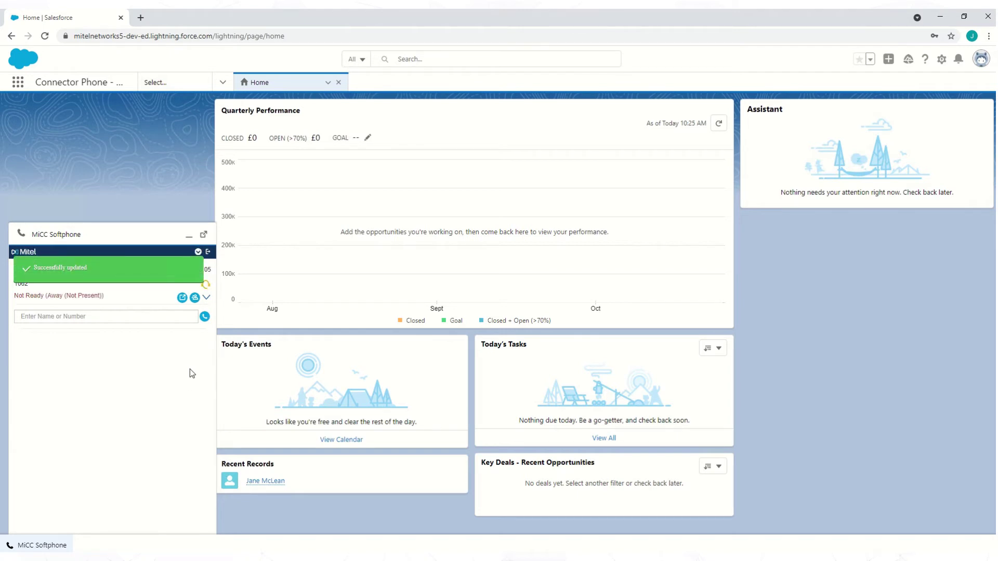
click(195, 298)
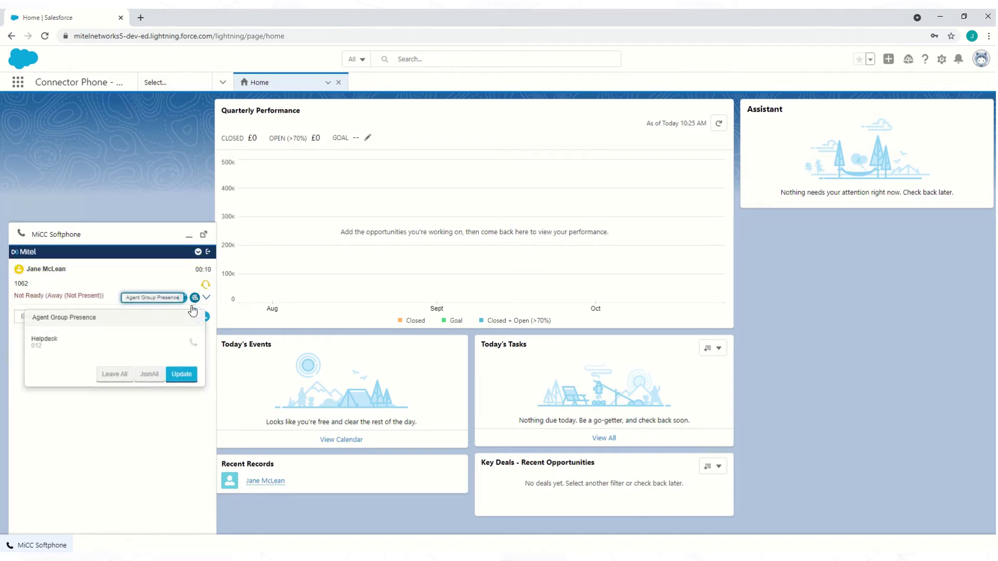
click(55, 343)
click(181, 375)
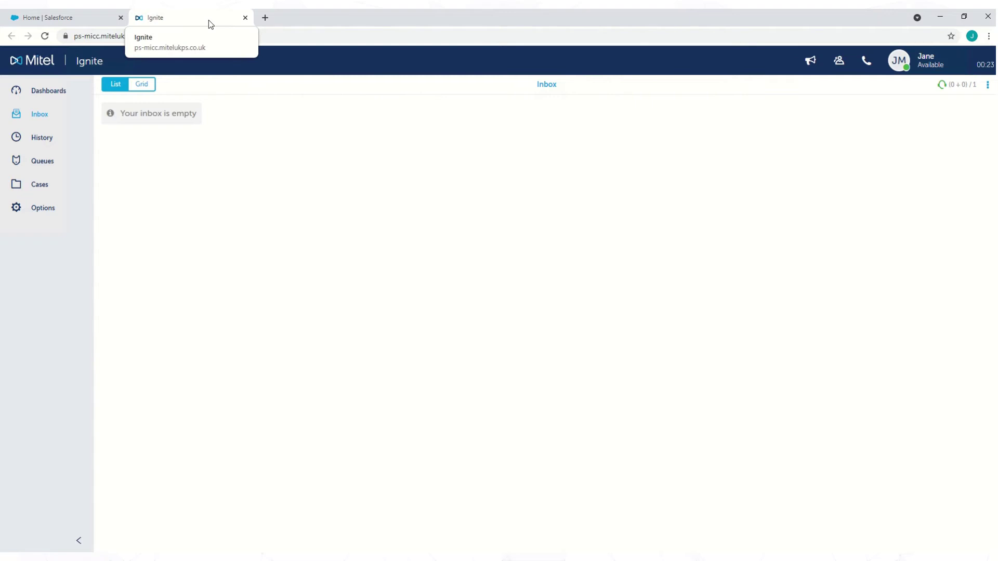
Close the Ignite browser tab to return to the Salesforce Home tab.
key(ctrl+w)
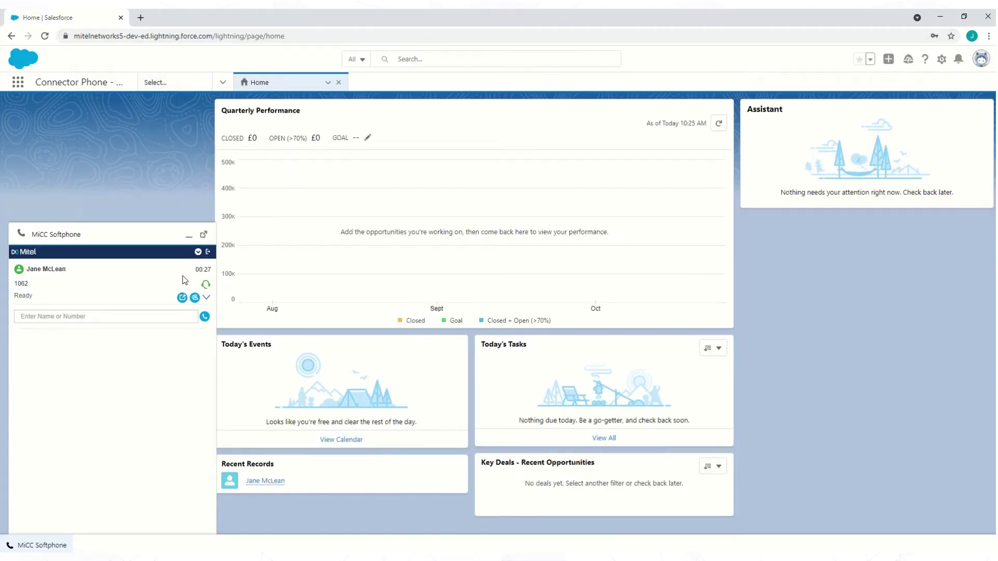
Search the directory for 10 and dial the employee at extension 1061 from the results.
click(137, 315)
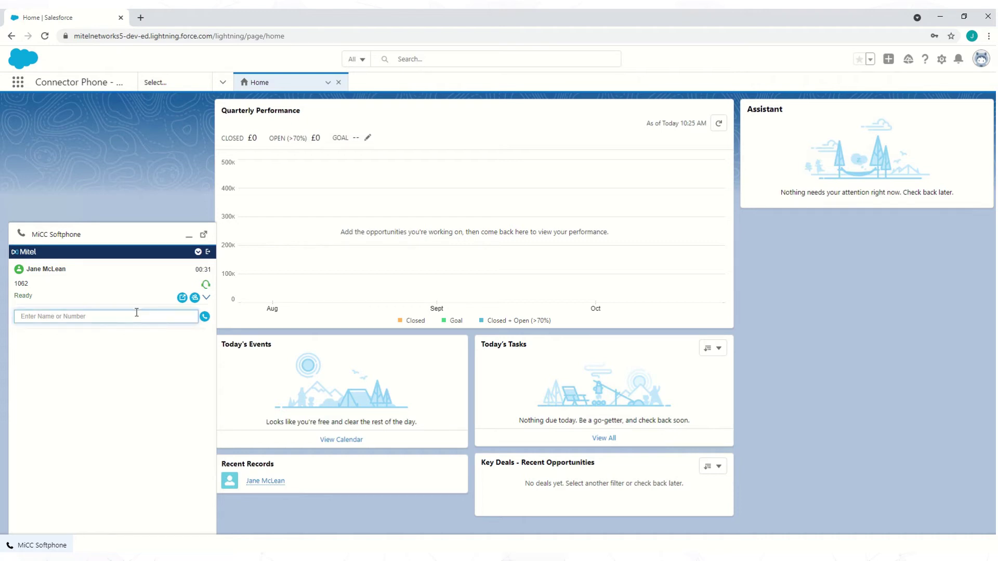
text(10)
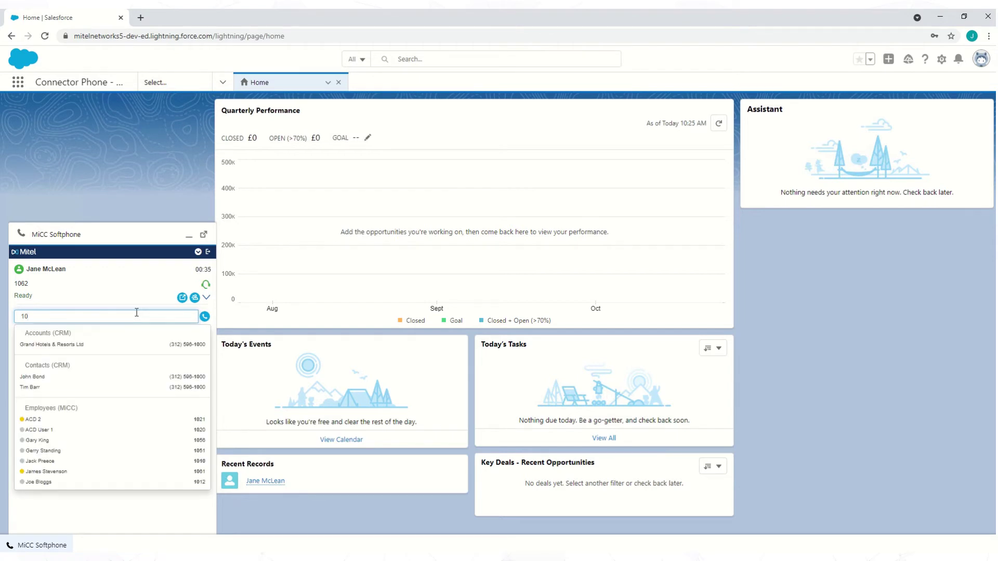
click(107, 482)
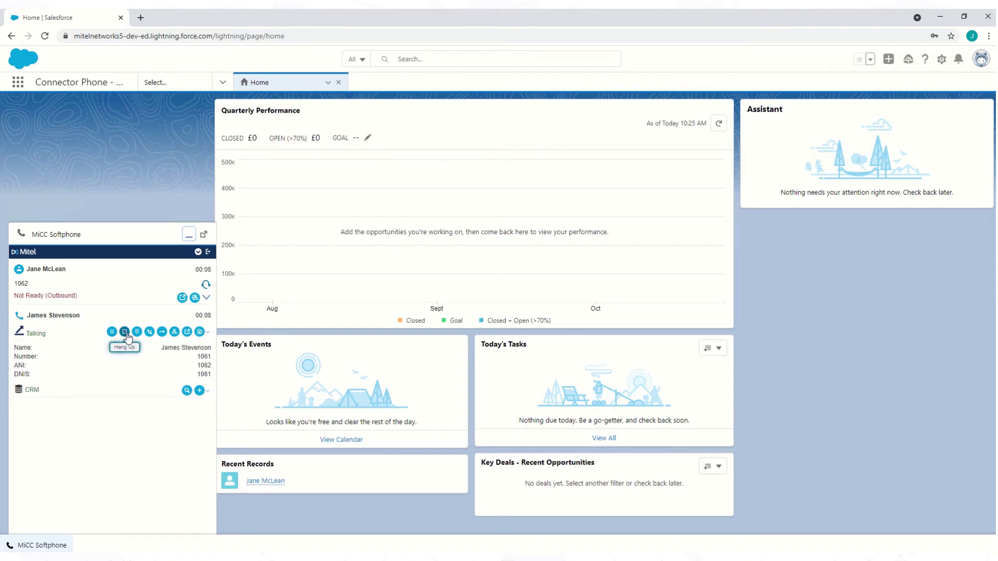
Review the Dial Pad, Consultation Call, Blind Transfer, Invite and Classify options on the active call.
click(138, 333)
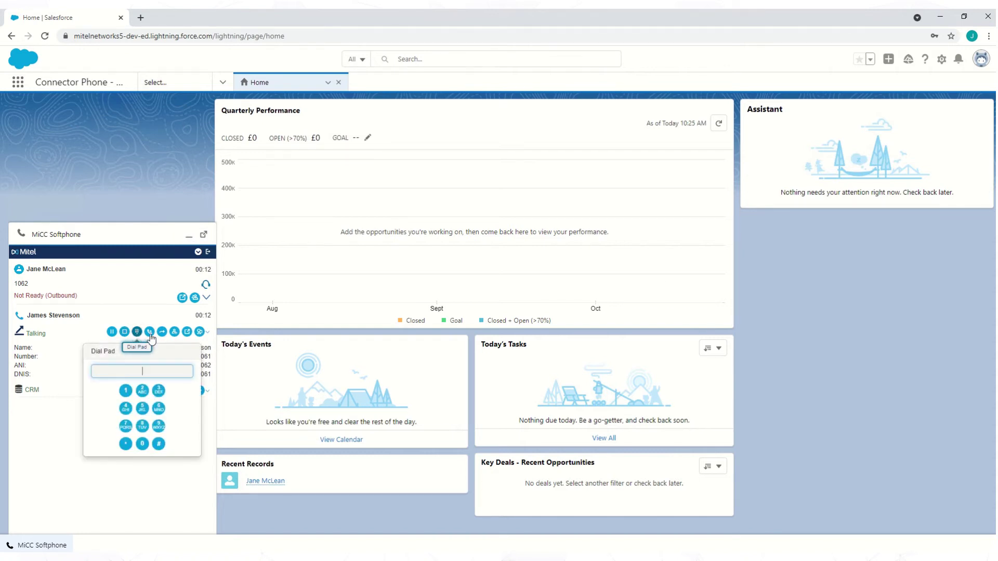
click(150, 332)
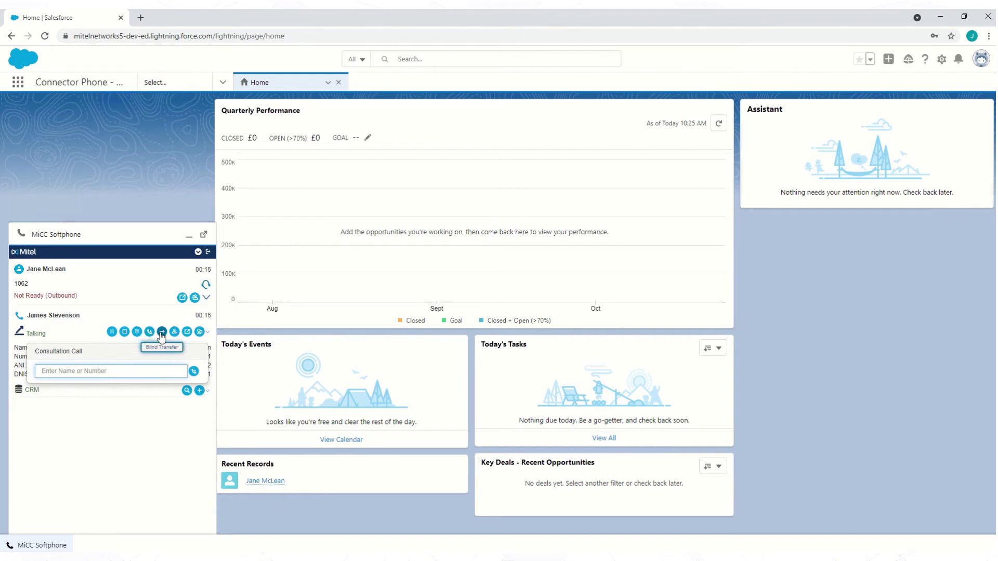
click(162, 333)
click(174, 333)
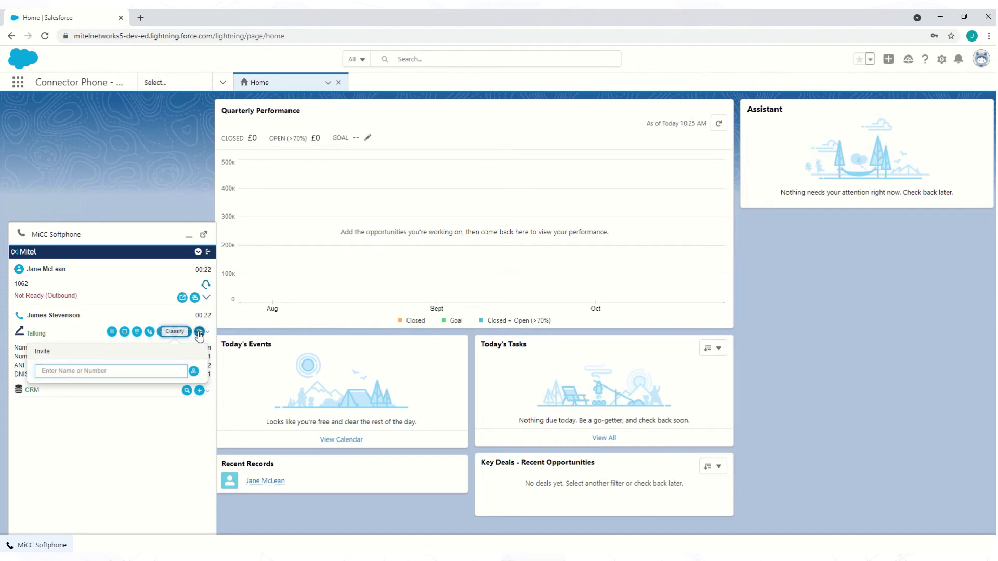
click(200, 333)
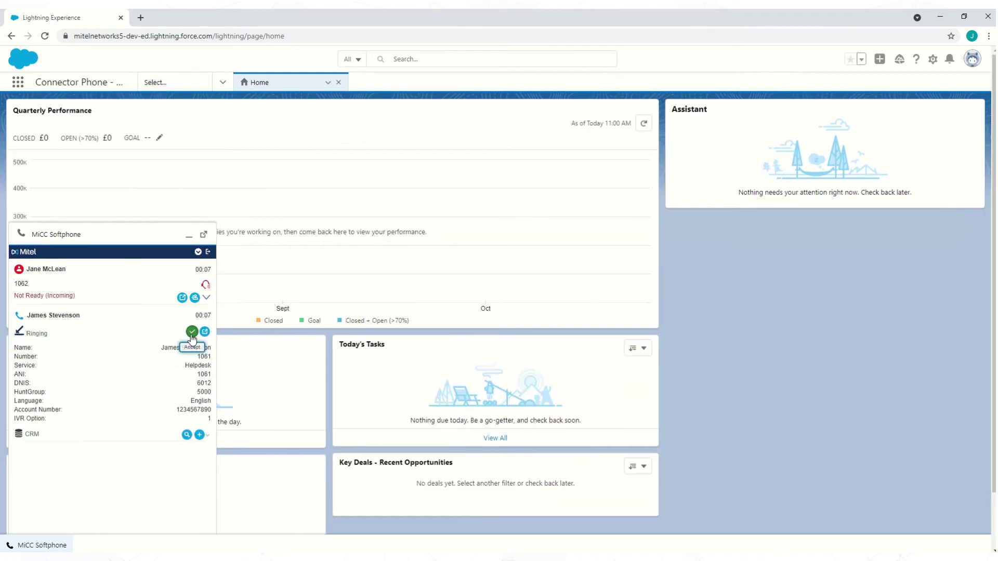
Accept the Helpdesk call and highlight its details: caller name, HuntGroup 5000, DNIS 6012, account and IVR info.
click(191, 333)
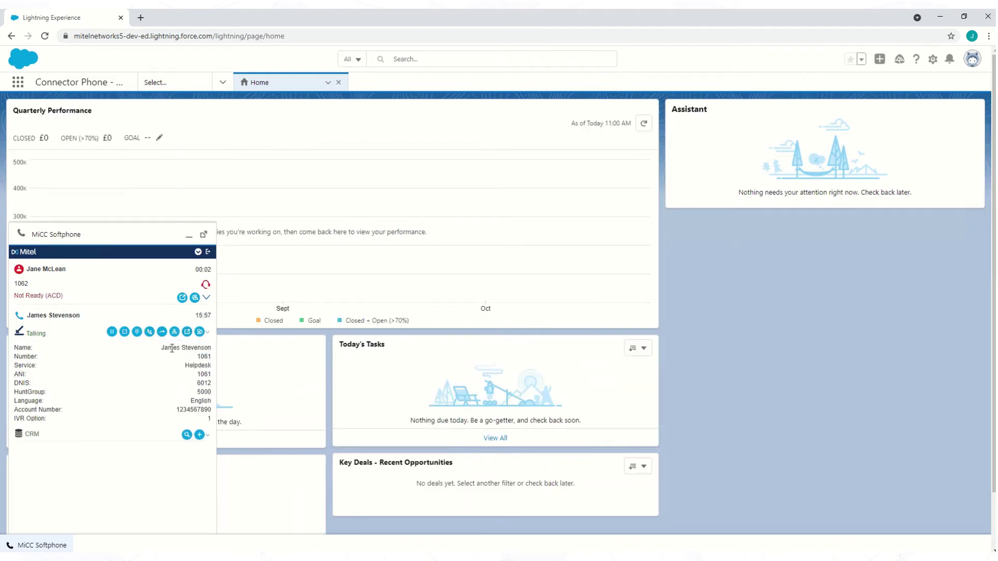
drag(161, 347, 215, 353)
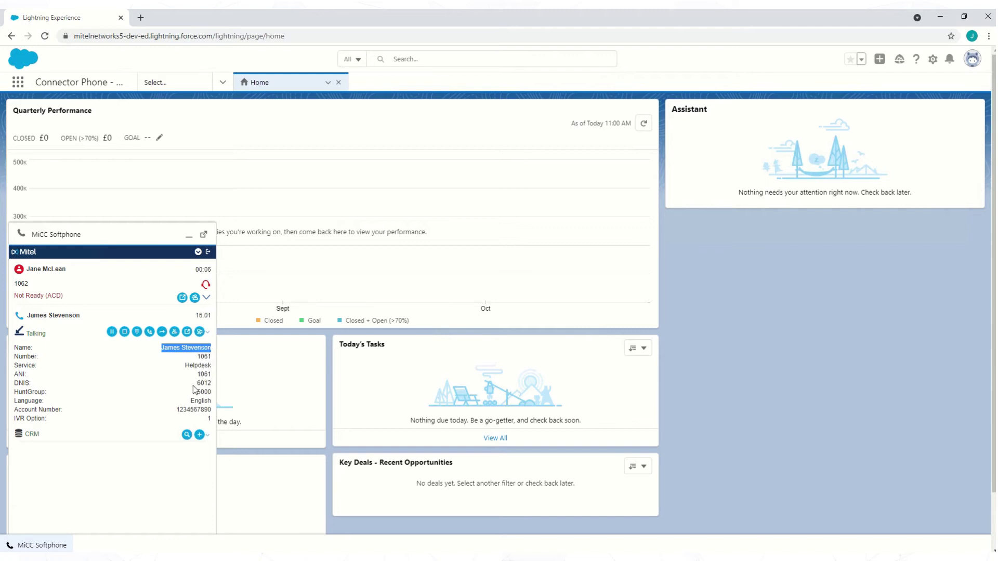
drag(195, 391, 215, 397)
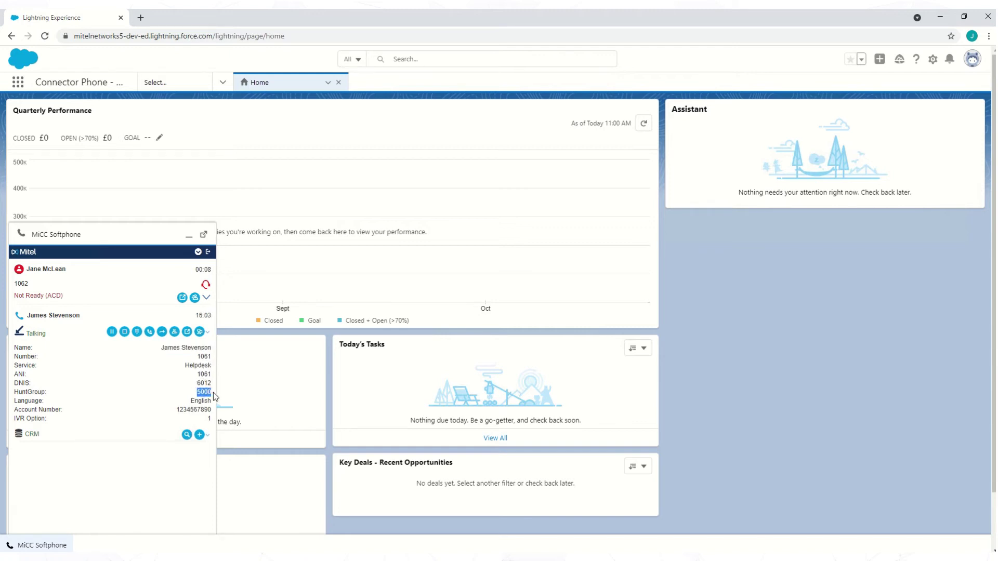
double_click(205, 382)
drag(211, 421, 12, 404)
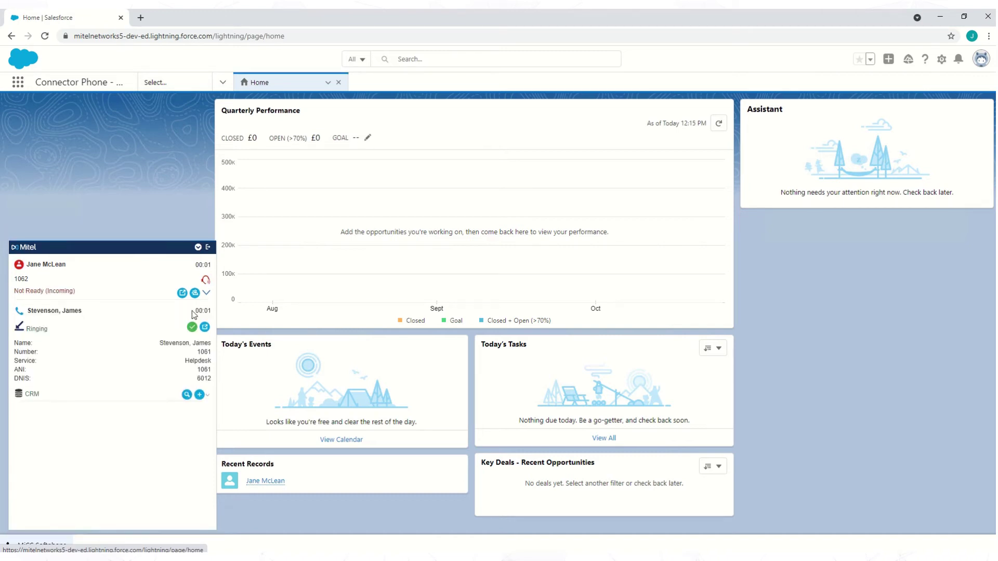
click(191, 334)
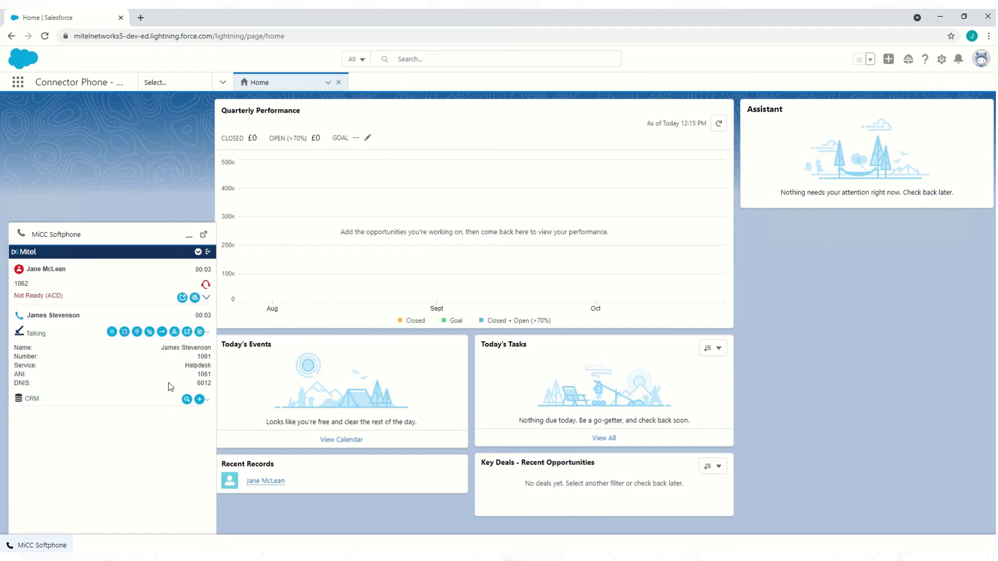
click(200, 399)
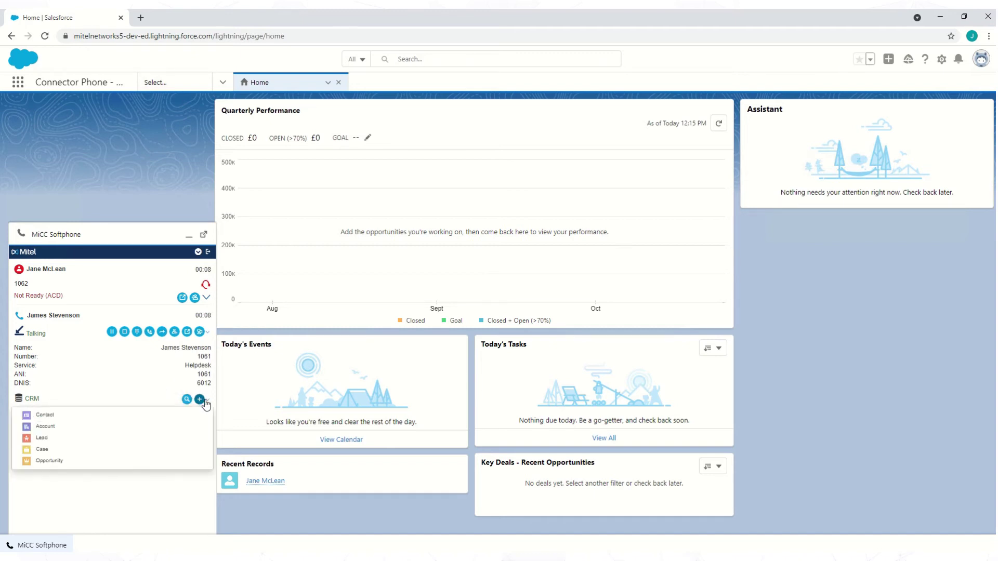
click(191, 415)
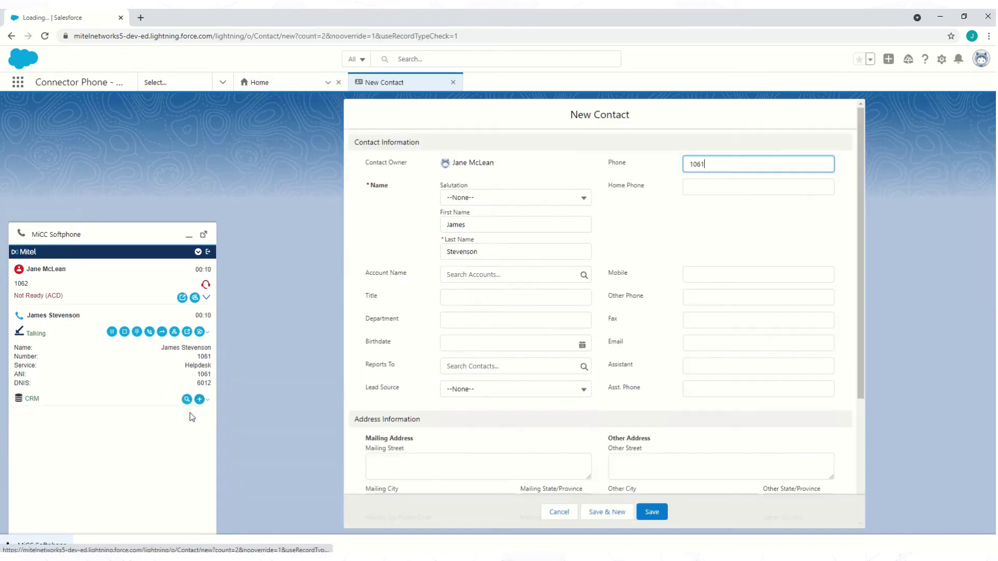
click(542, 198)
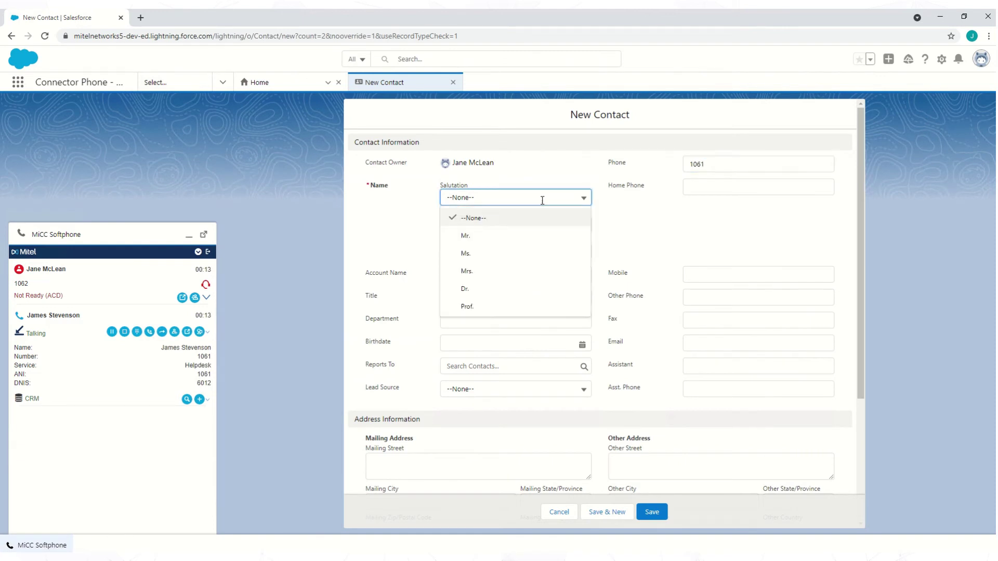
click(524, 235)
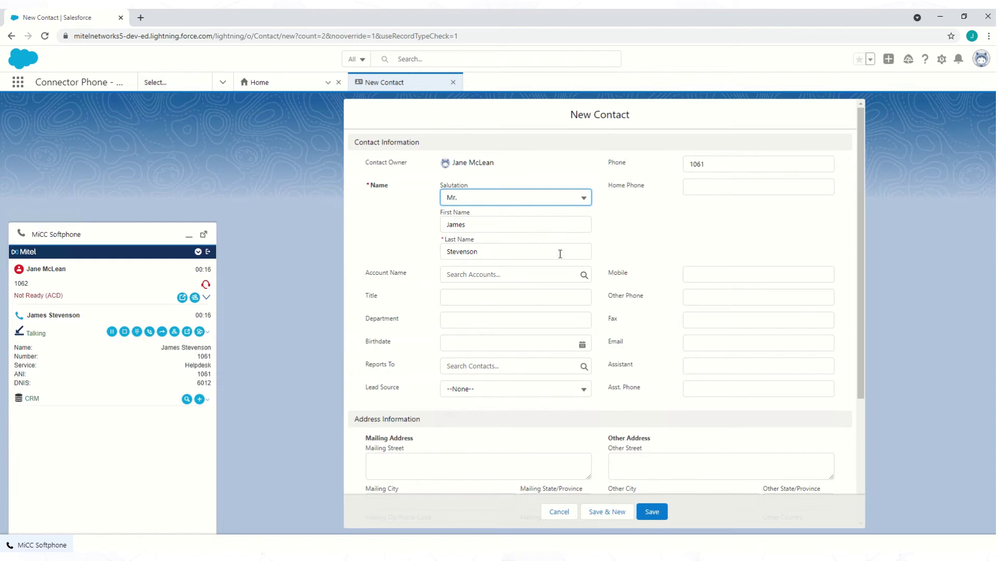
click(652, 512)
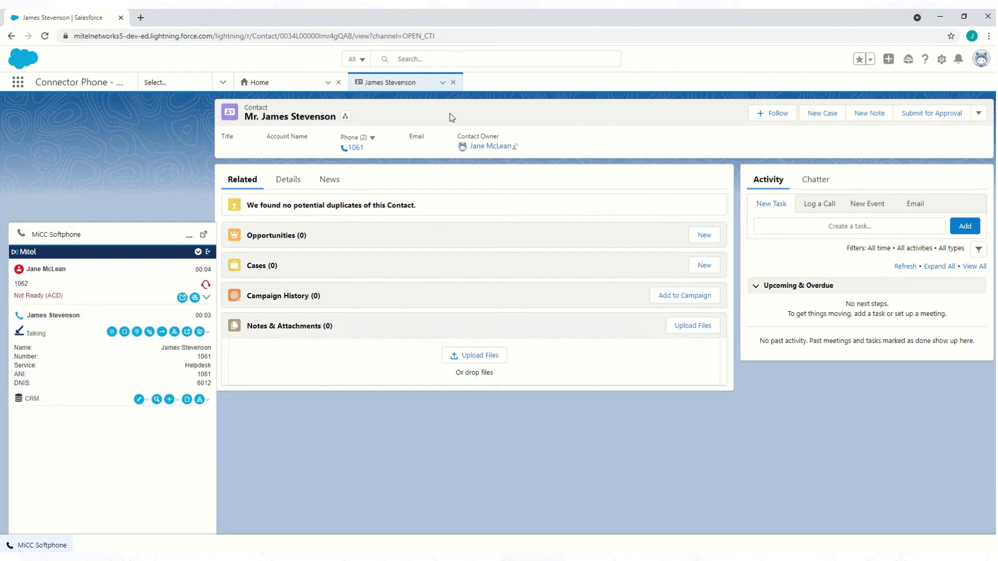
click(453, 82)
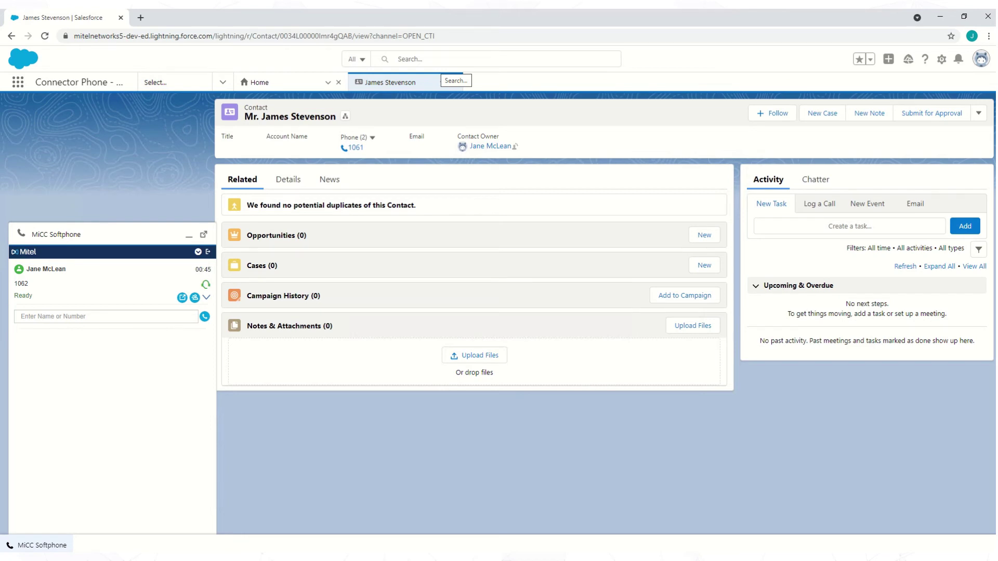
click(357, 140)
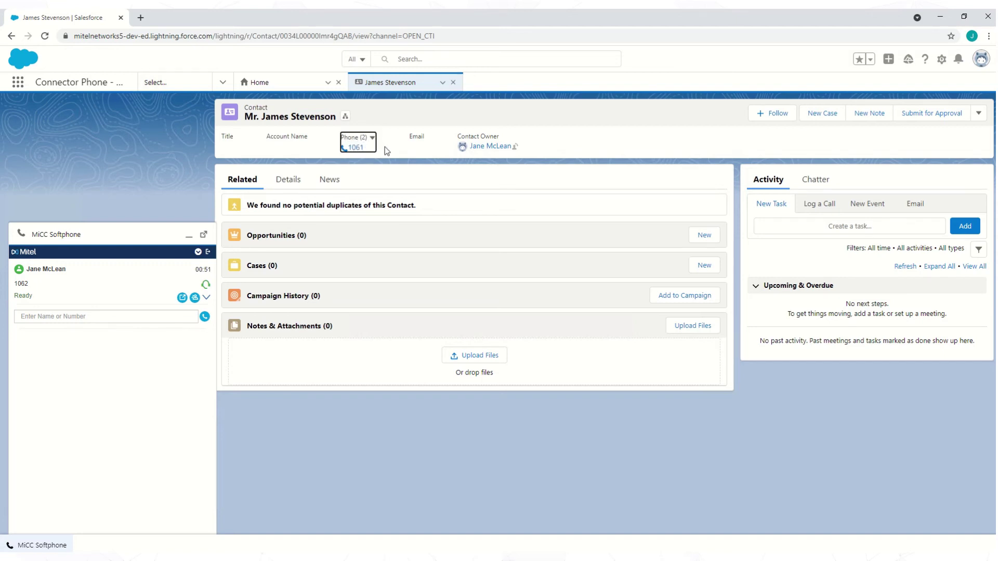
click(351, 150)
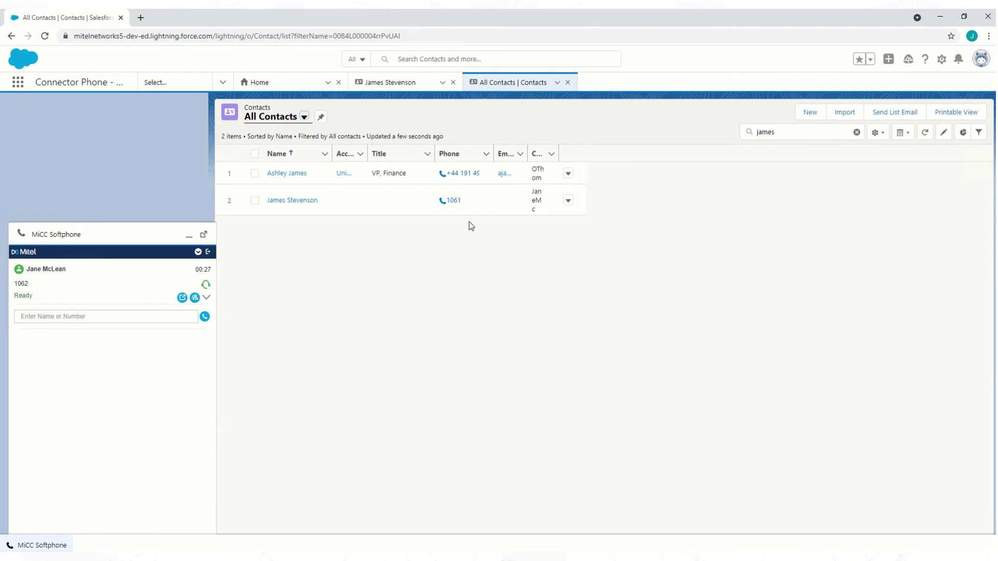
click(189, 235)
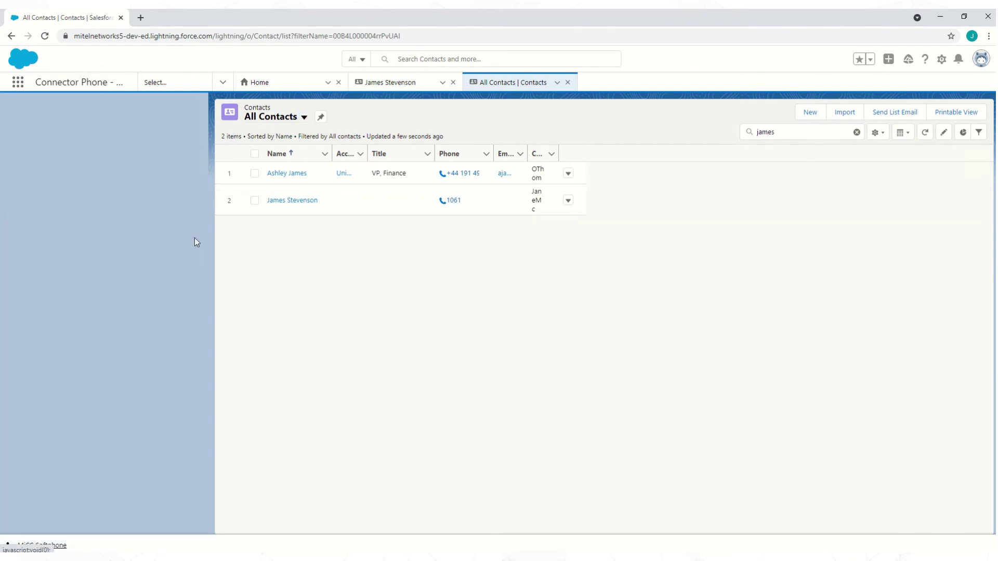
click(450, 201)
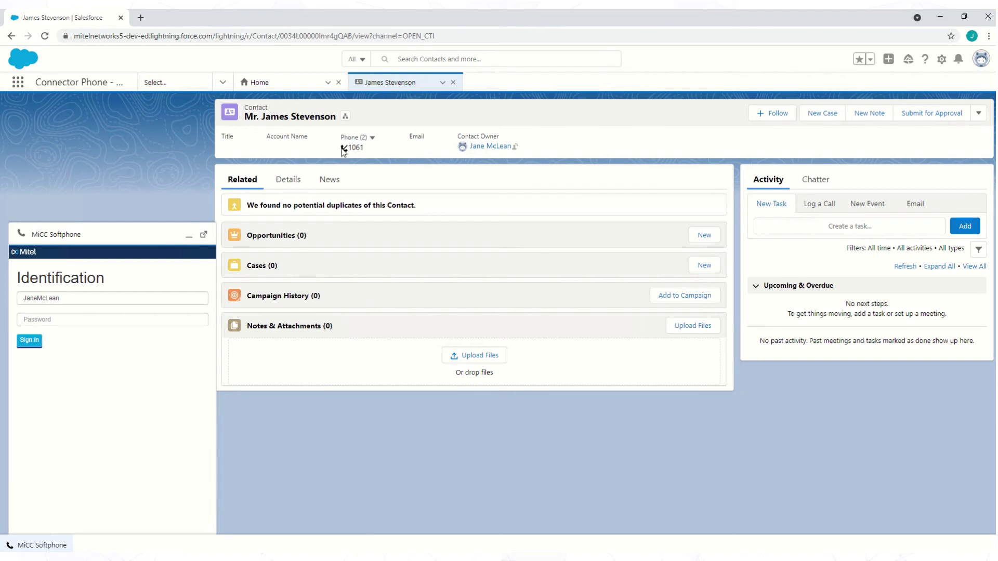
click(343, 149)
click(63, 318)
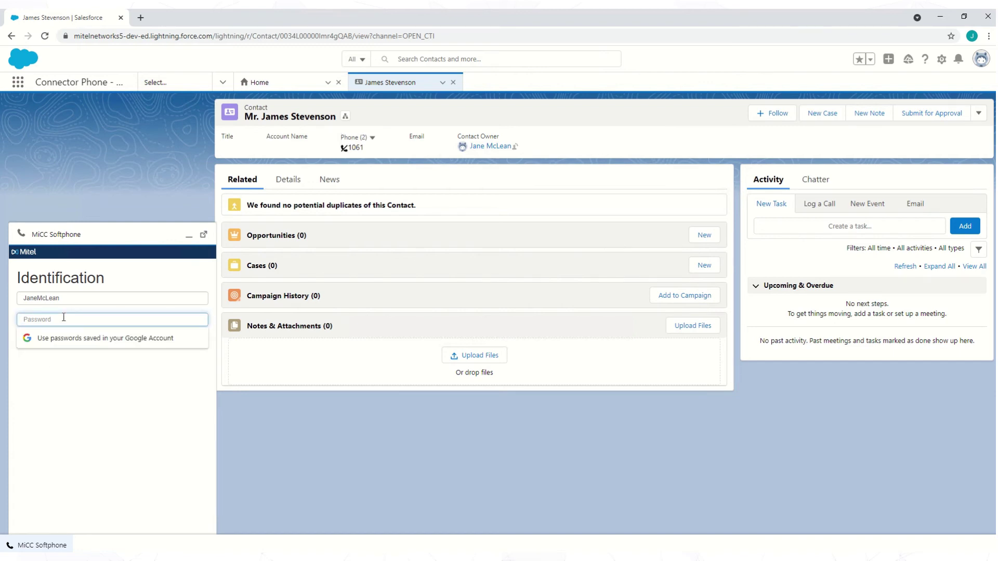
text(10611061)
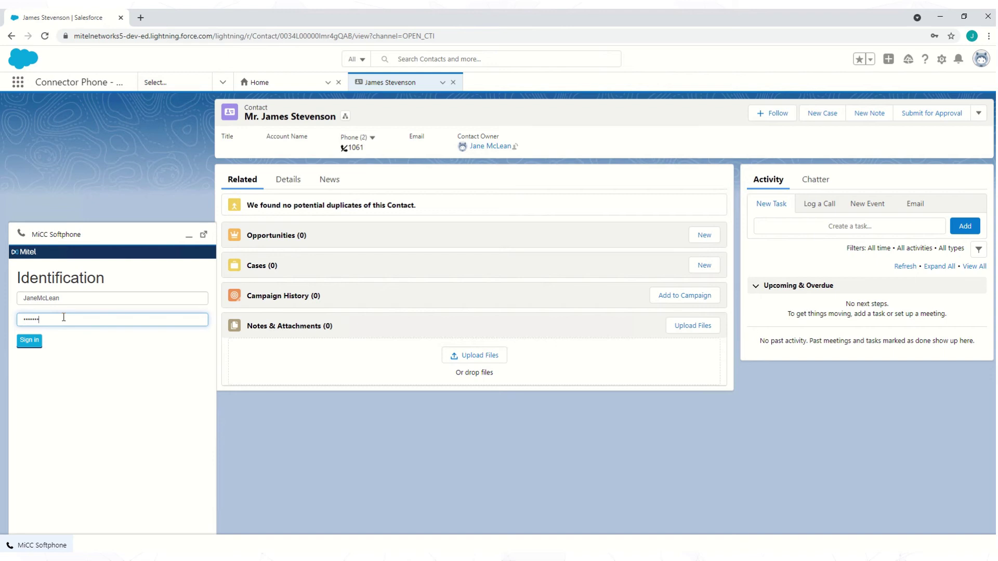
key(Return)
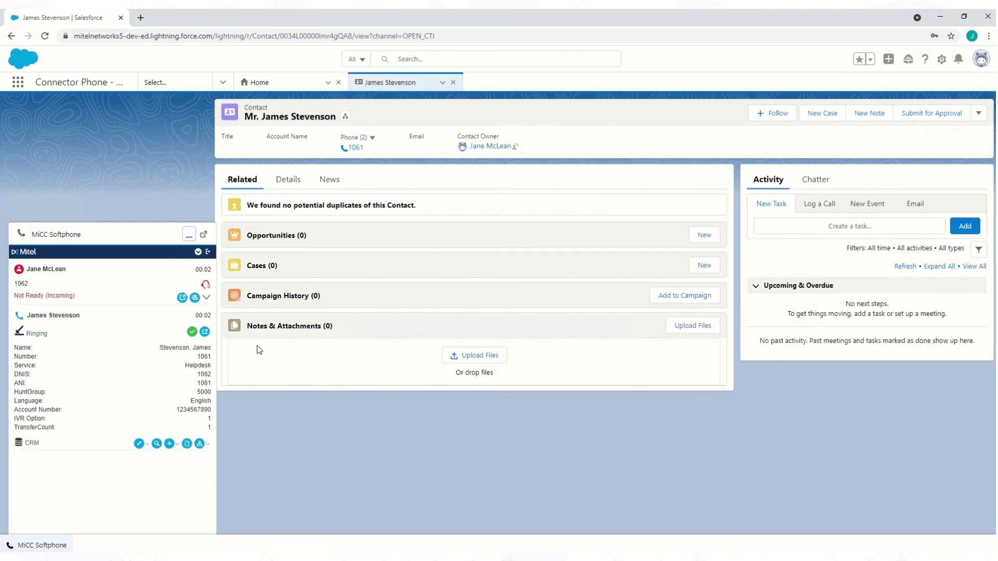
click(192, 334)
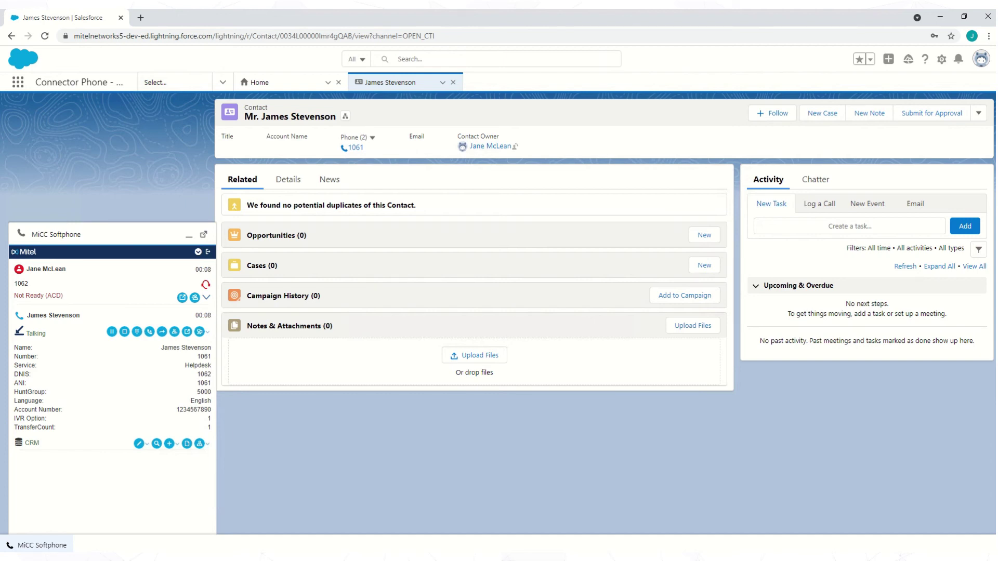
Start a call log note with the default comment for the Talking Helpdesk call.
click(188, 444)
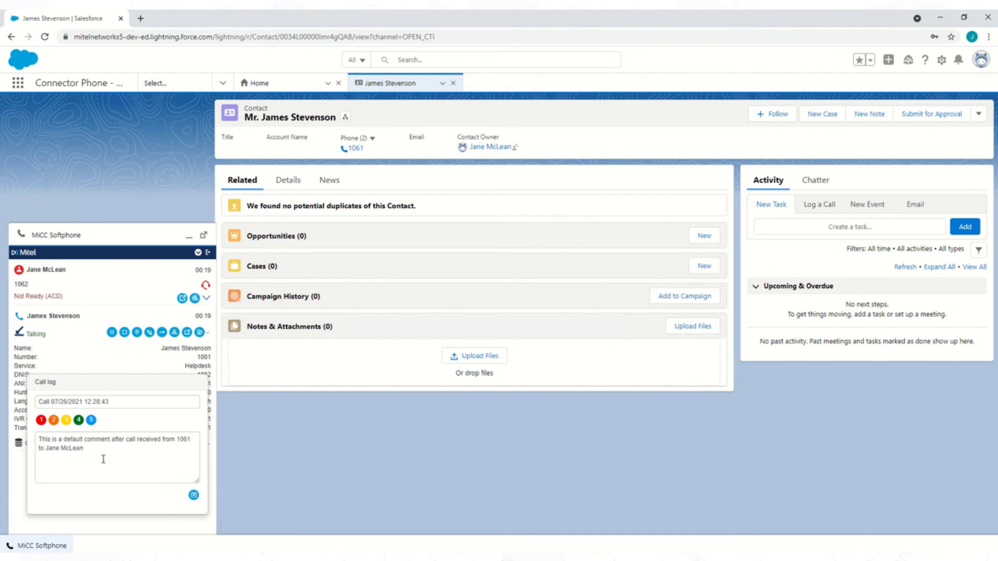
Save the call log with default subject and comment as Call 07/26/2021 12:28:43.
click(194, 495)
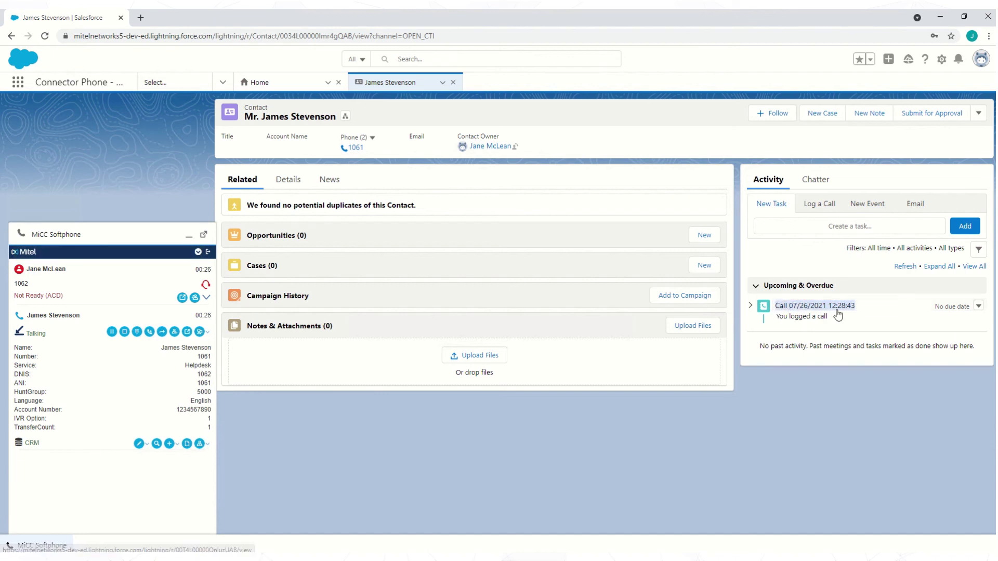
View the Call 07/26/2021 12:28:43 task from Upcoming & Overdue and return to the contact.
click(814, 306)
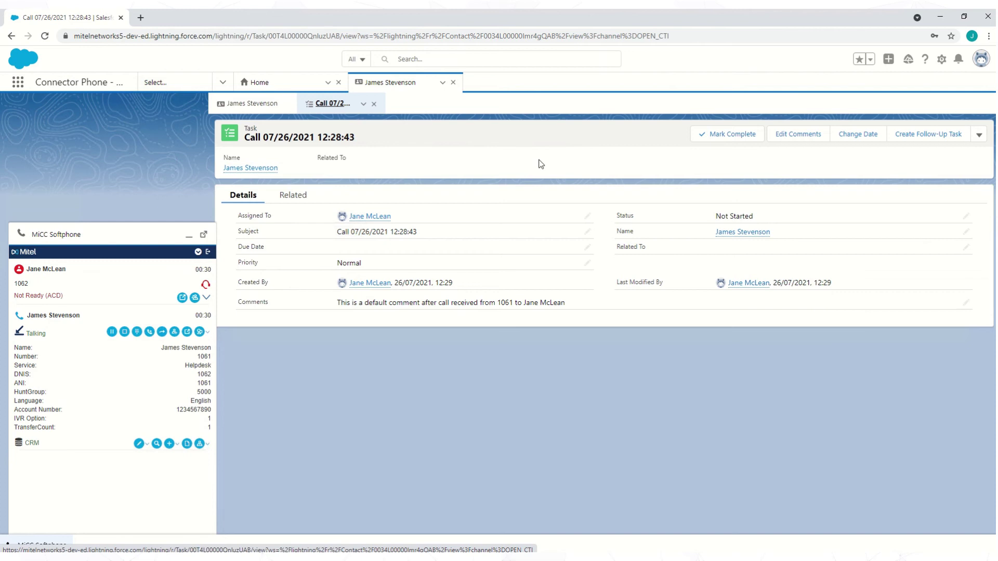
click(373, 103)
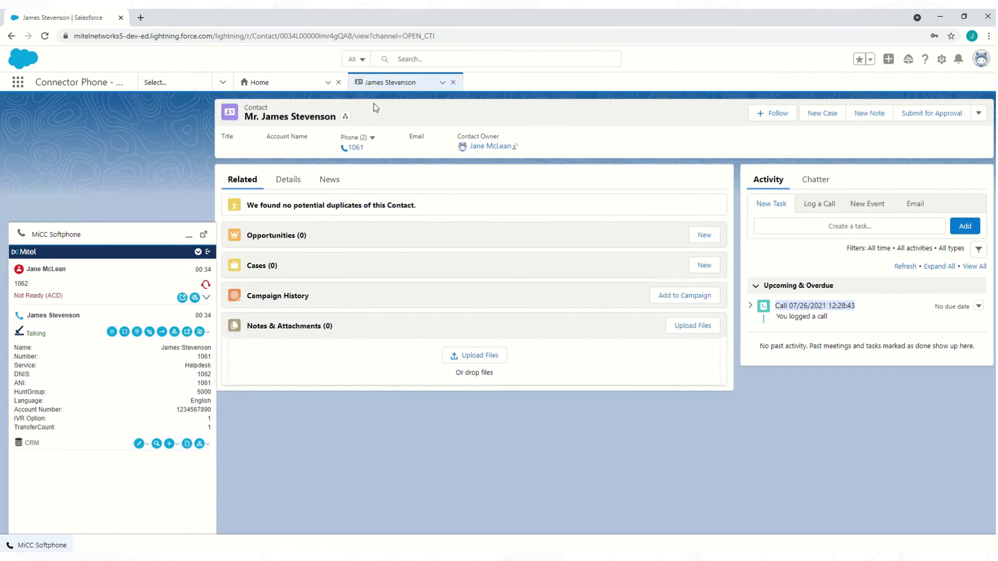
View the same task from the softphone's Call log Open button, then return to the contact.
click(186, 444)
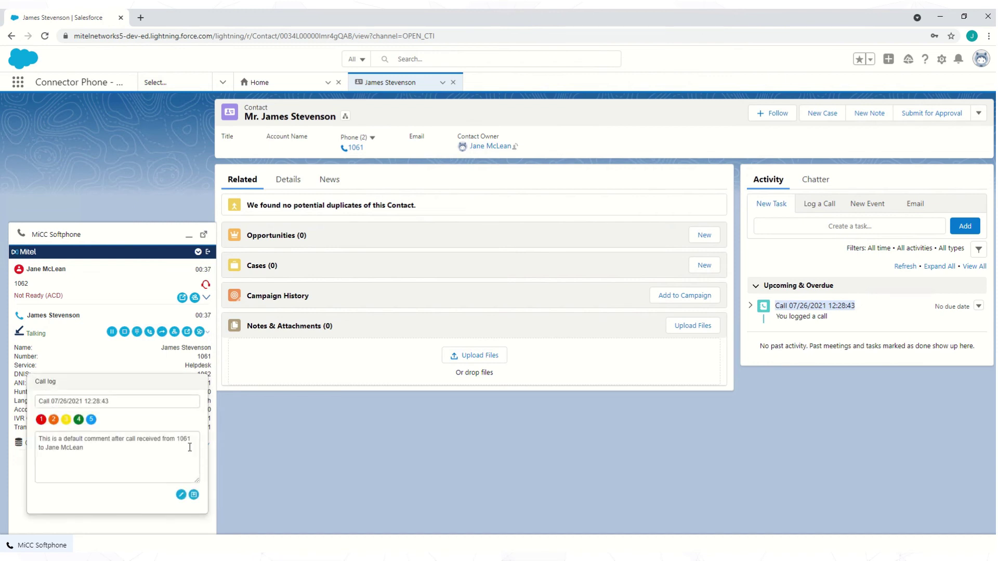
click(181, 495)
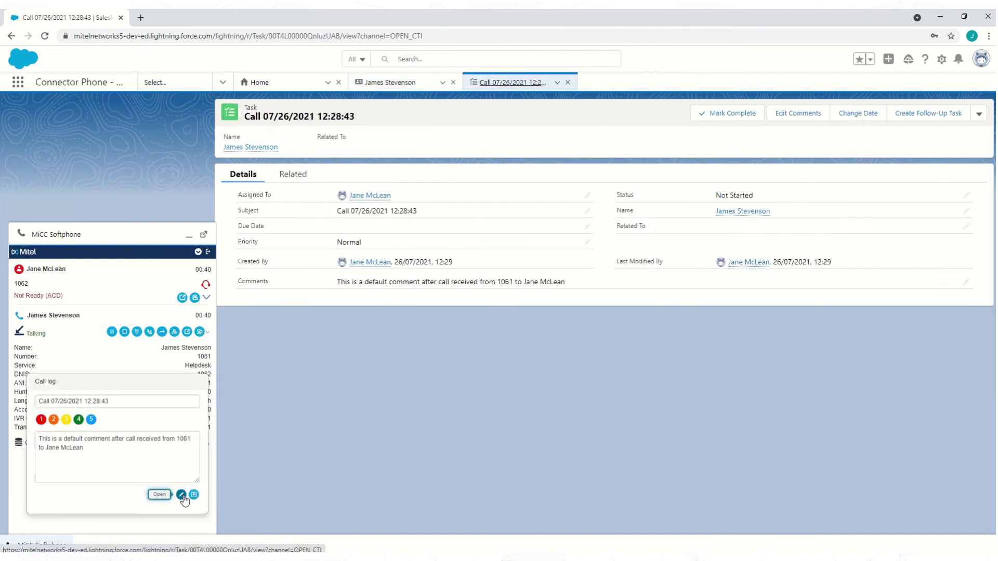
click(568, 82)
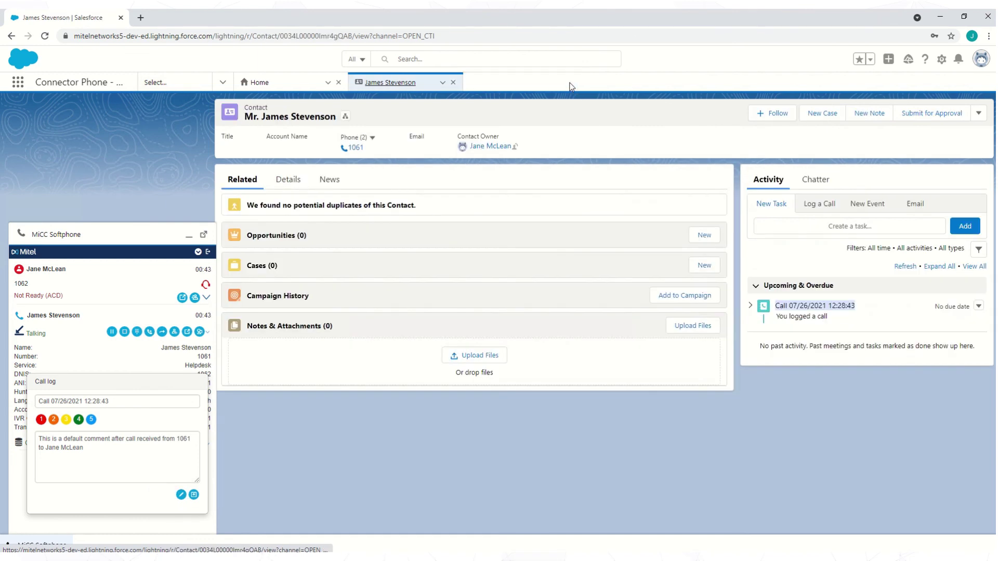
click(86, 530)
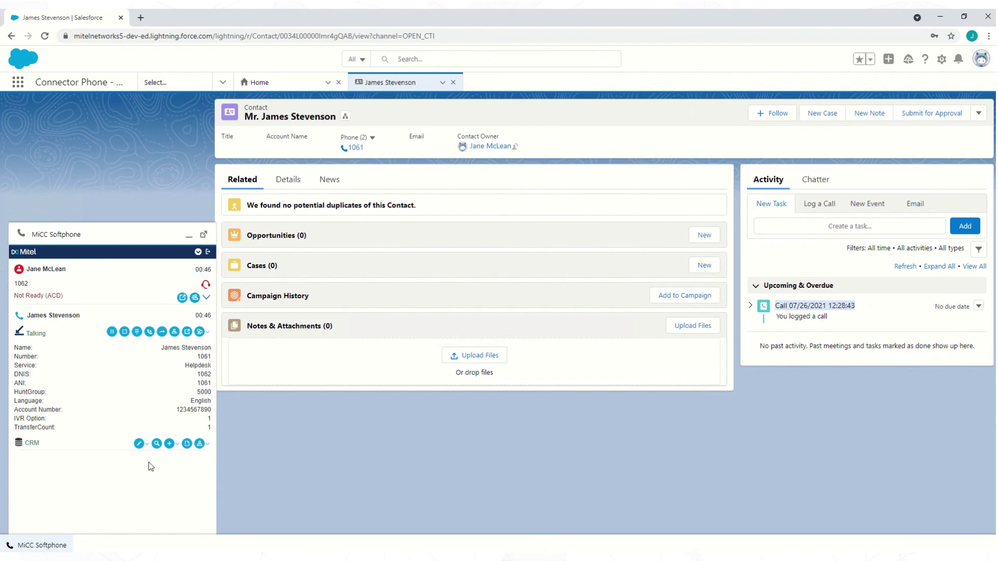
Mark the Call 07/26/2021 12:28:43 task Completed via the CRM dropdown and return to the contact.
click(143, 444)
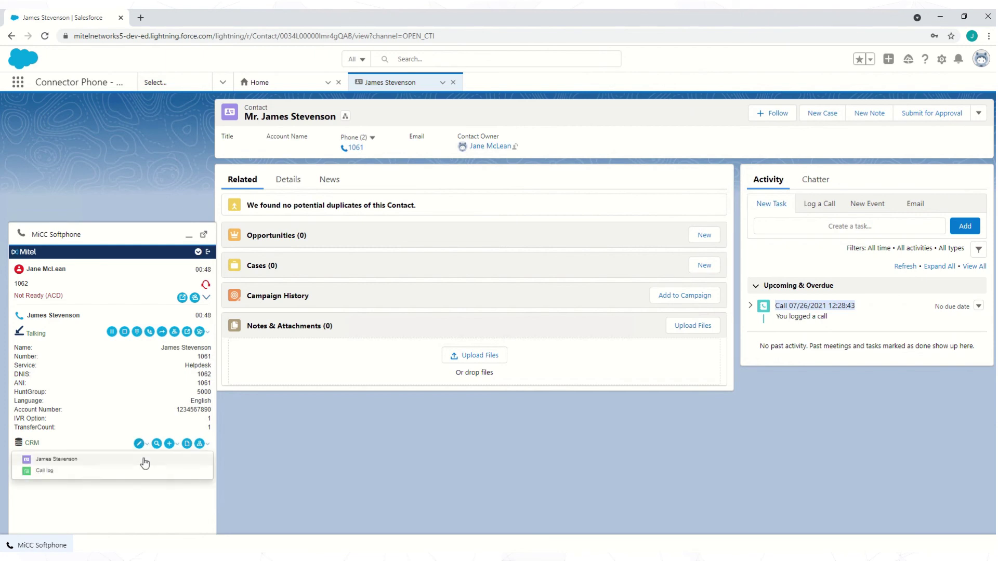
click(44, 470)
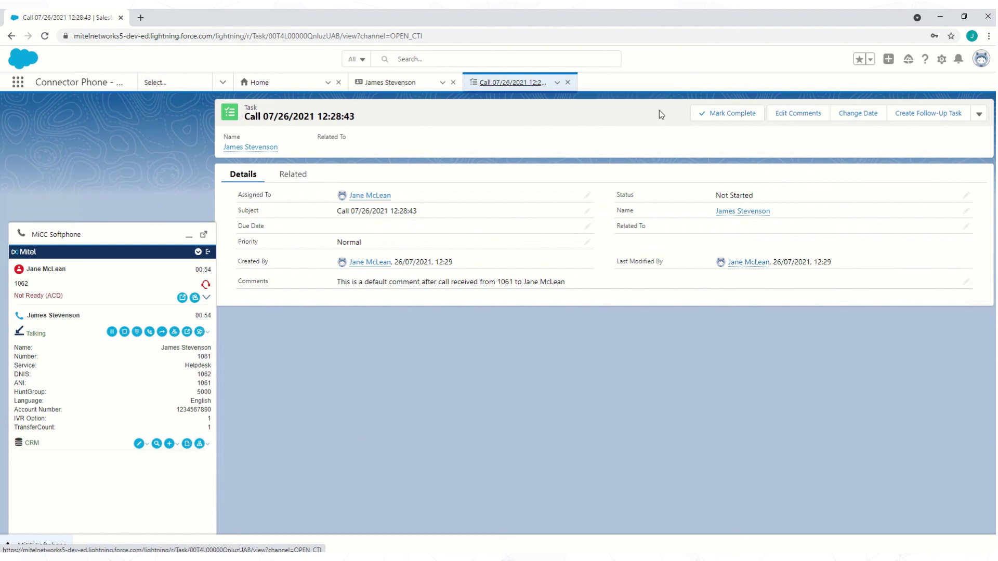
click(727, 113)
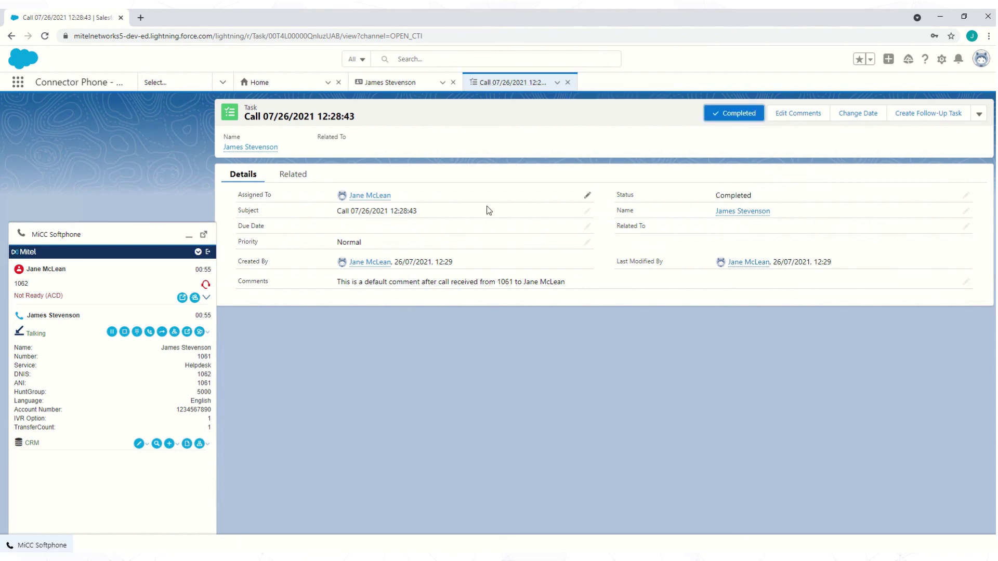
click(567, 82)
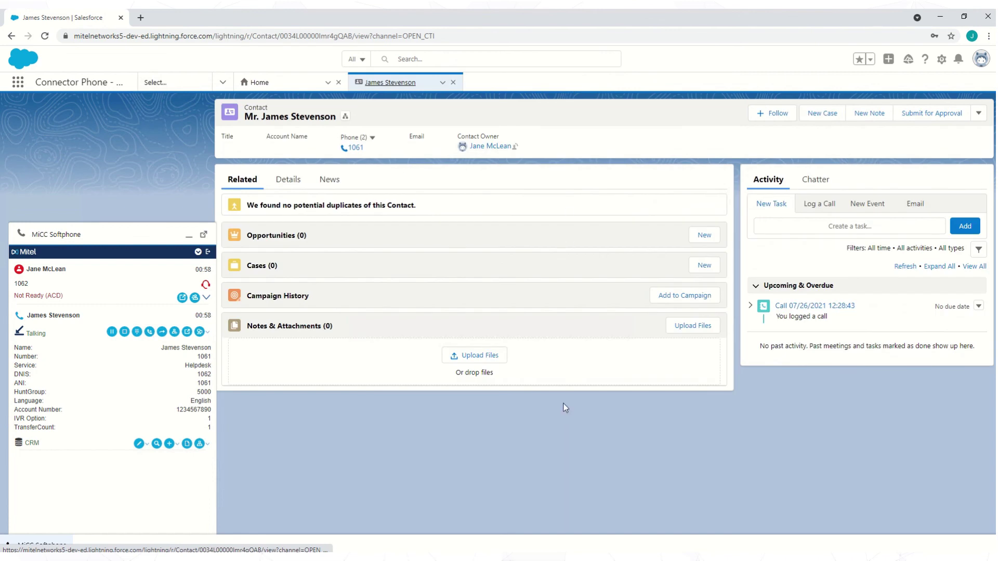